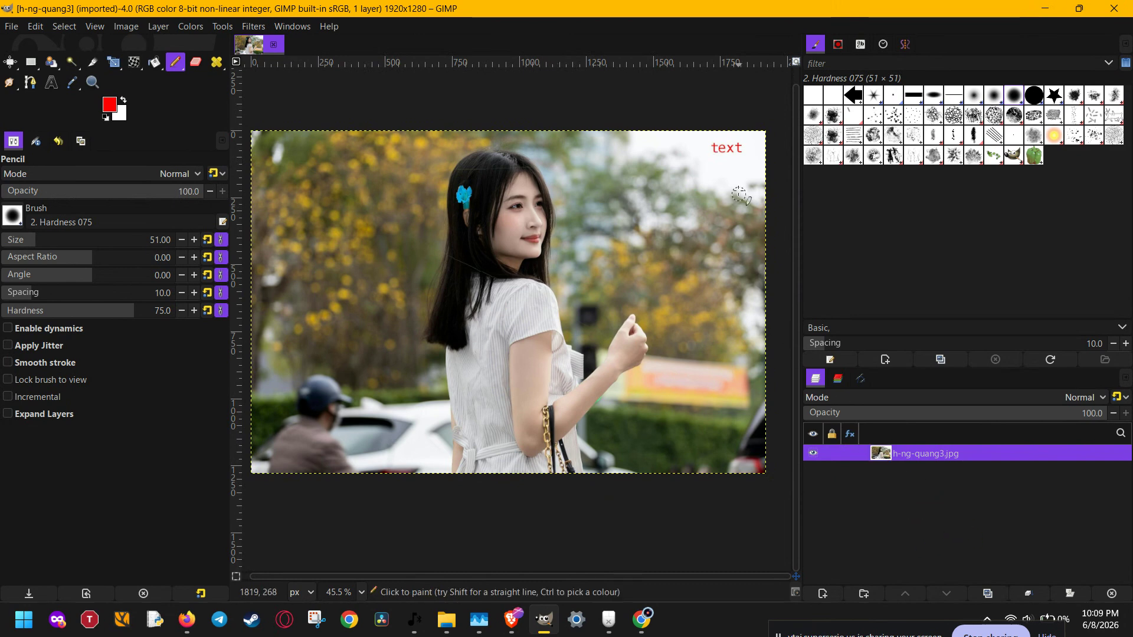
Try rotating the whole image 90° counter-clockwise, check the orientation of the red text, and undo the rotation
scroll(734, 148, up, 8)
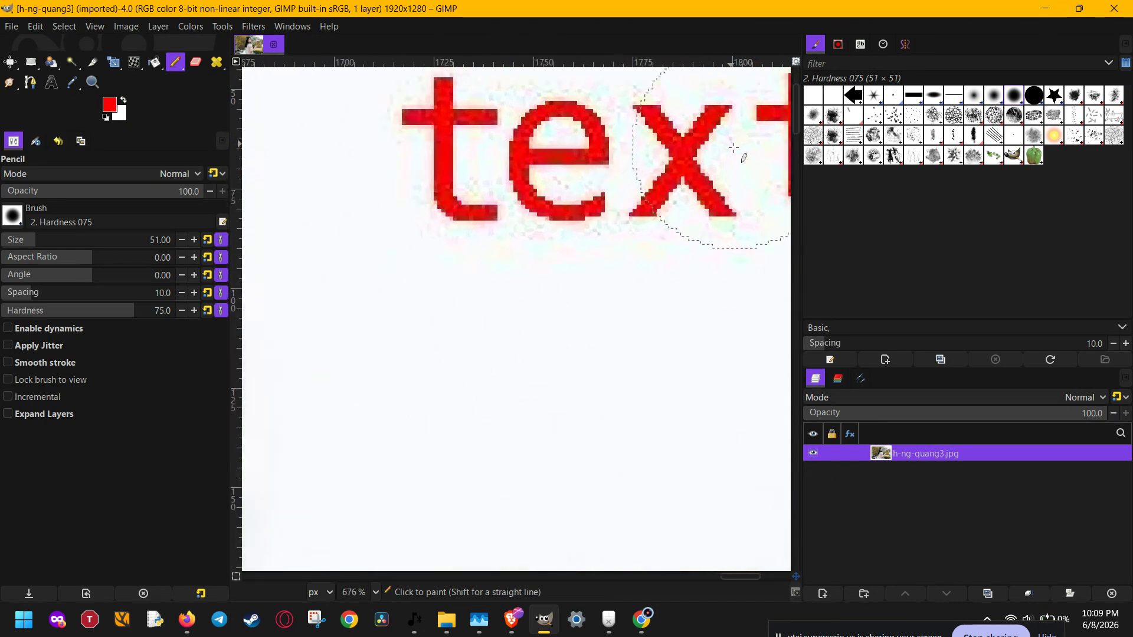
scroll(734, 147, down, 1)
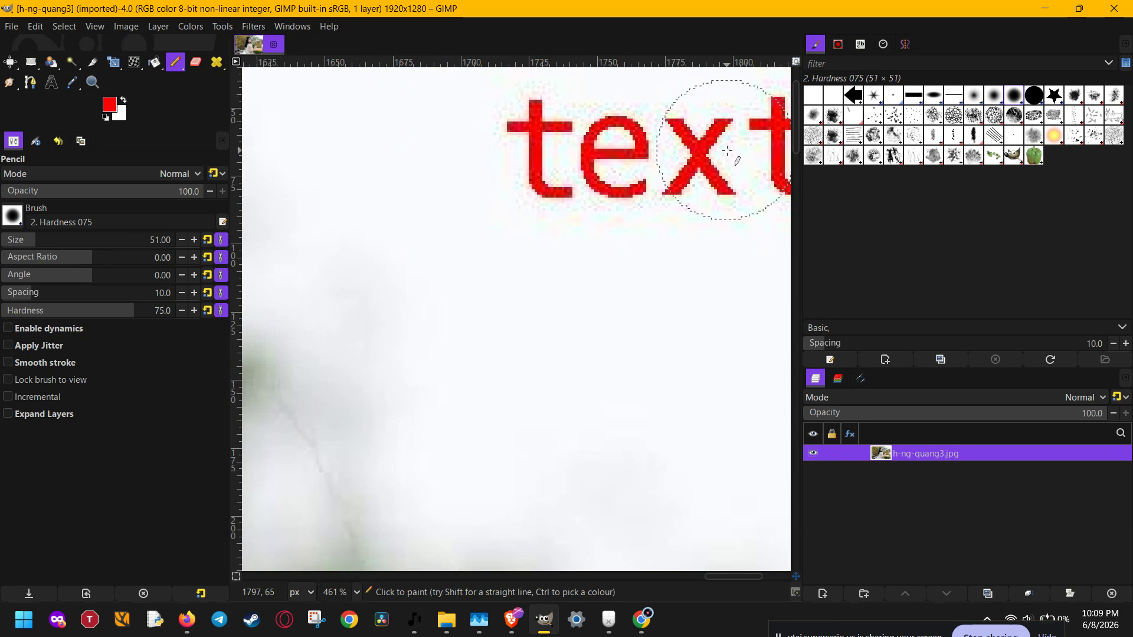
scroll(684, 202, down, 3)
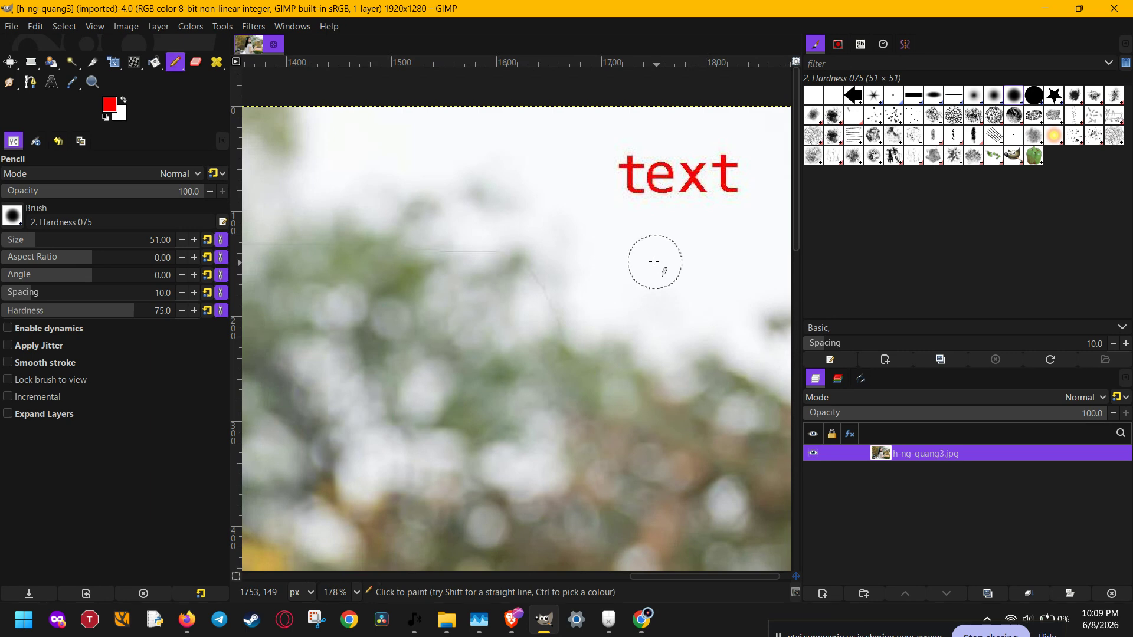
click(127, 27)
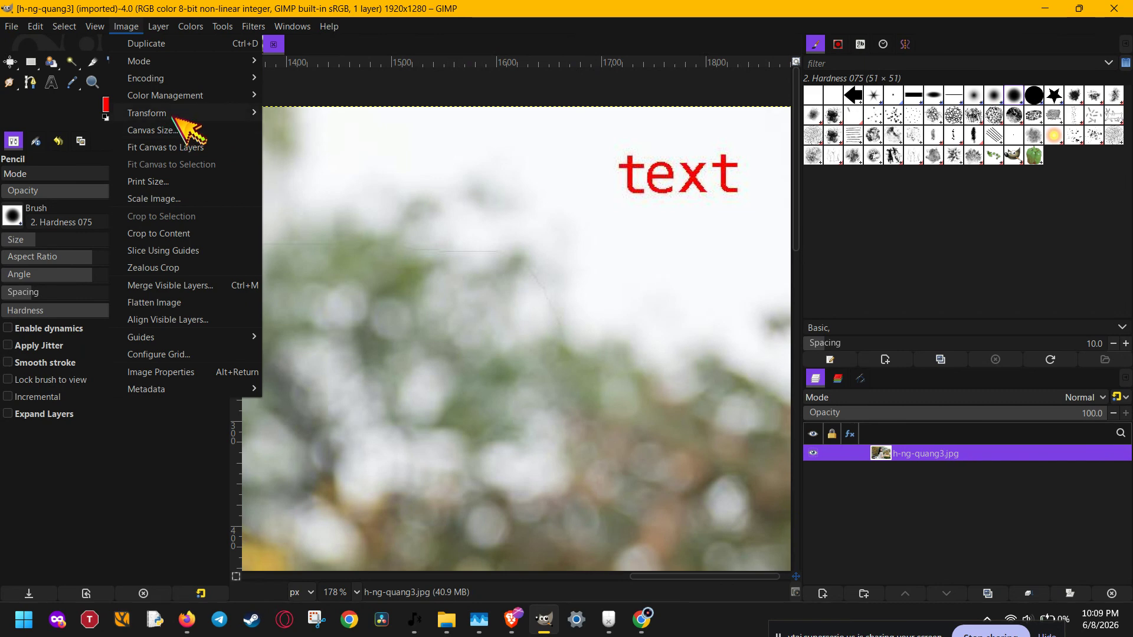
mouse_move(185, 114)
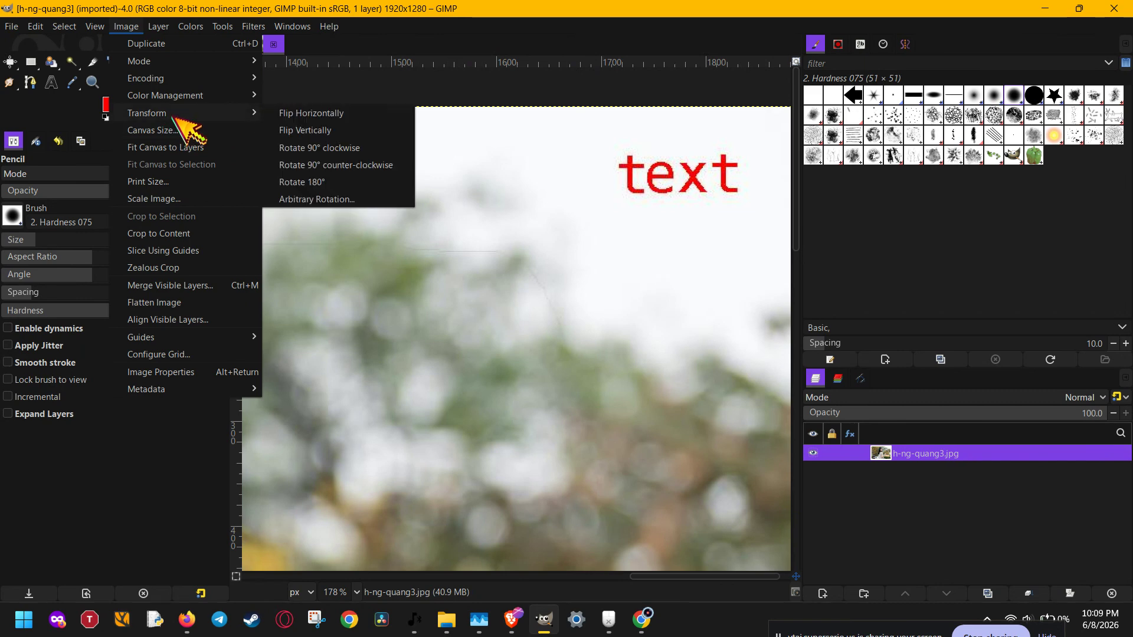
click(383, 166)
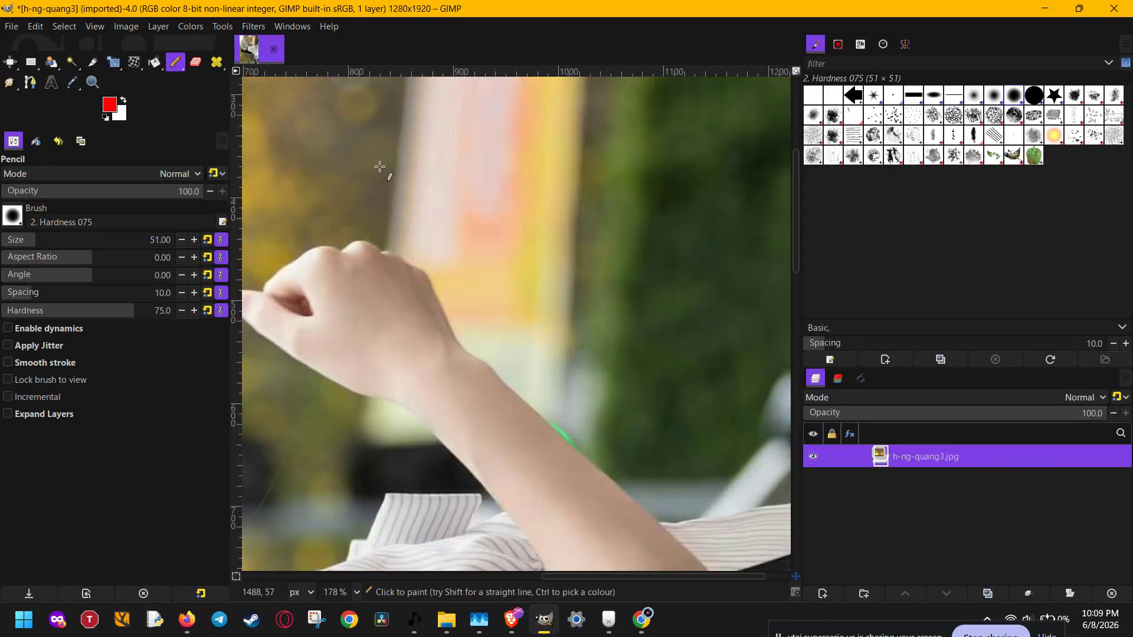
scroll(387, 254, down, 5)
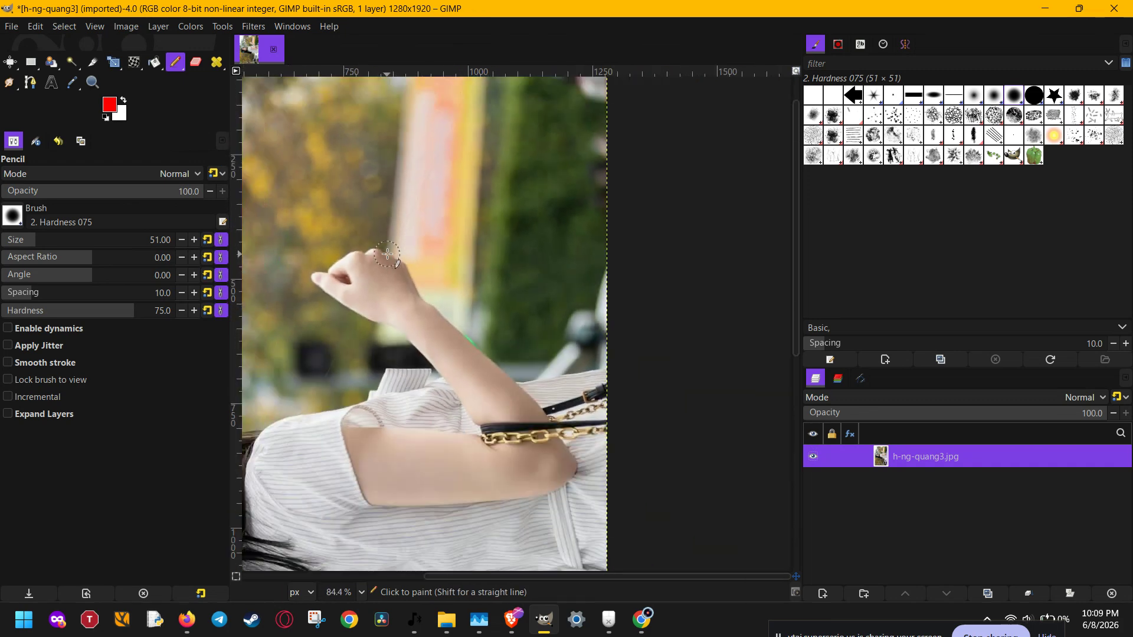
drag(387, 254, 581, 235)
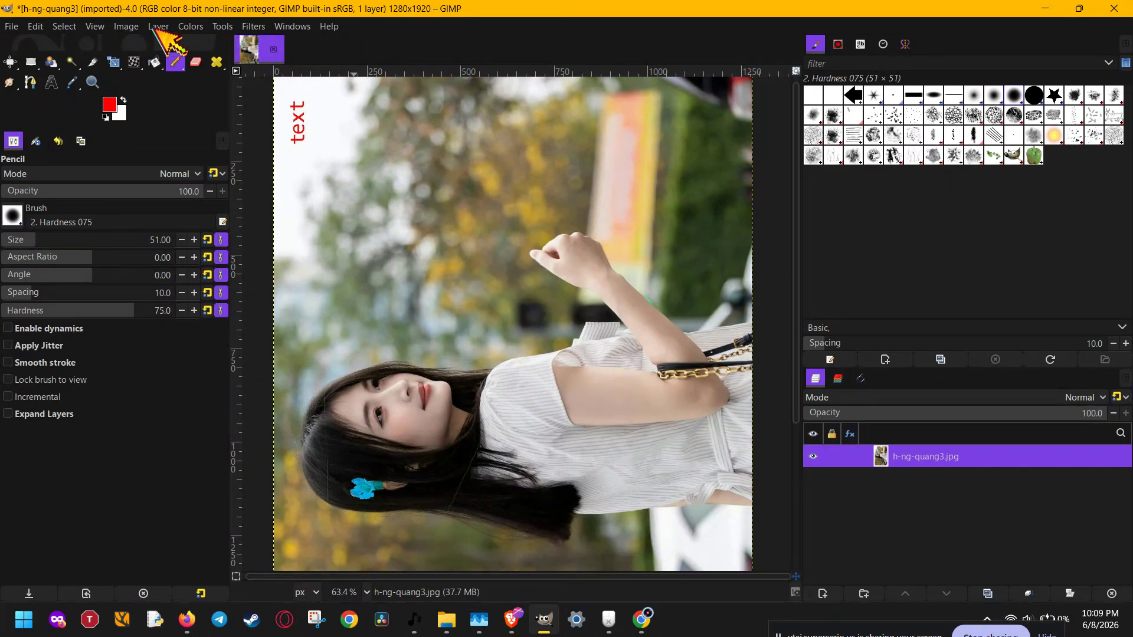
key(ctrl+z)
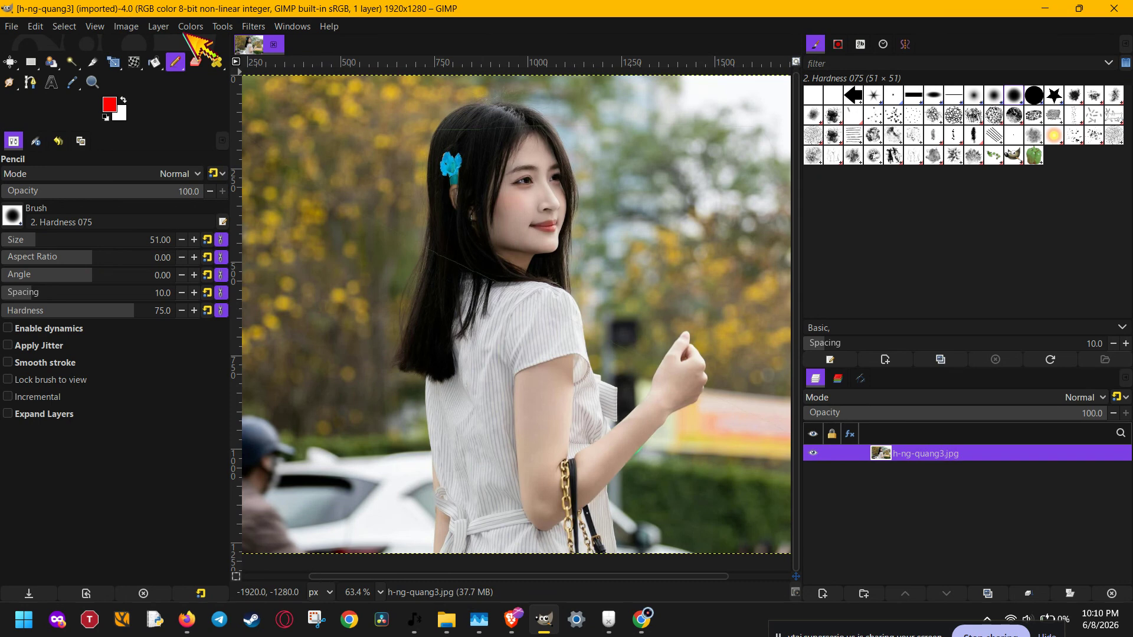
Activate the Rotate transform tool for the photo layer and set its interpolation to NoHalo
click(134, 28)
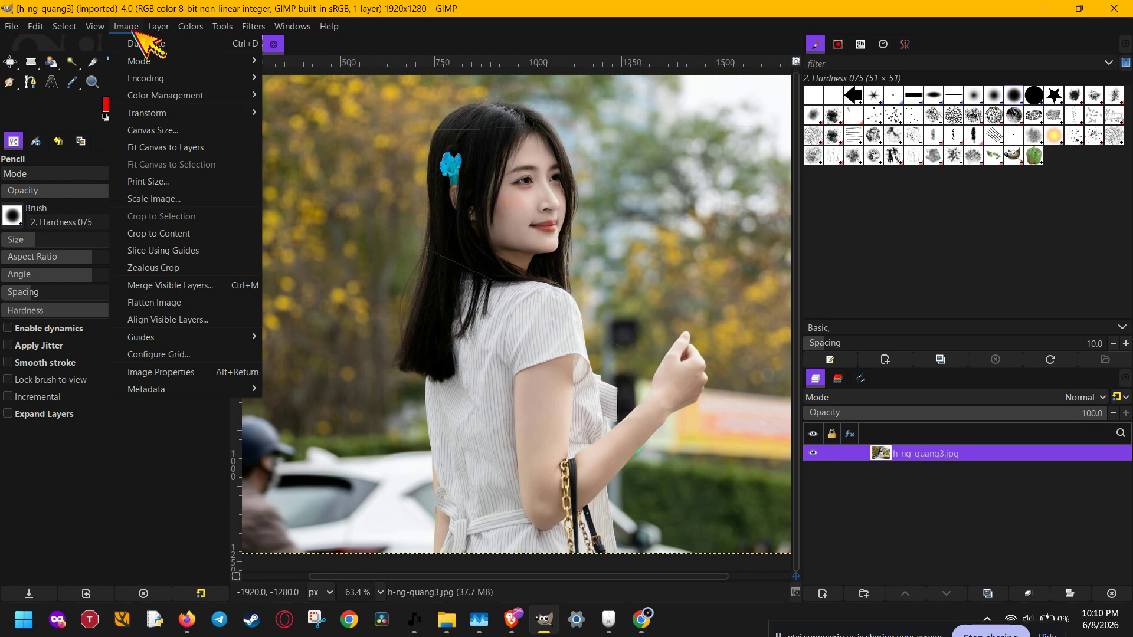
mouse_move(223, 26)
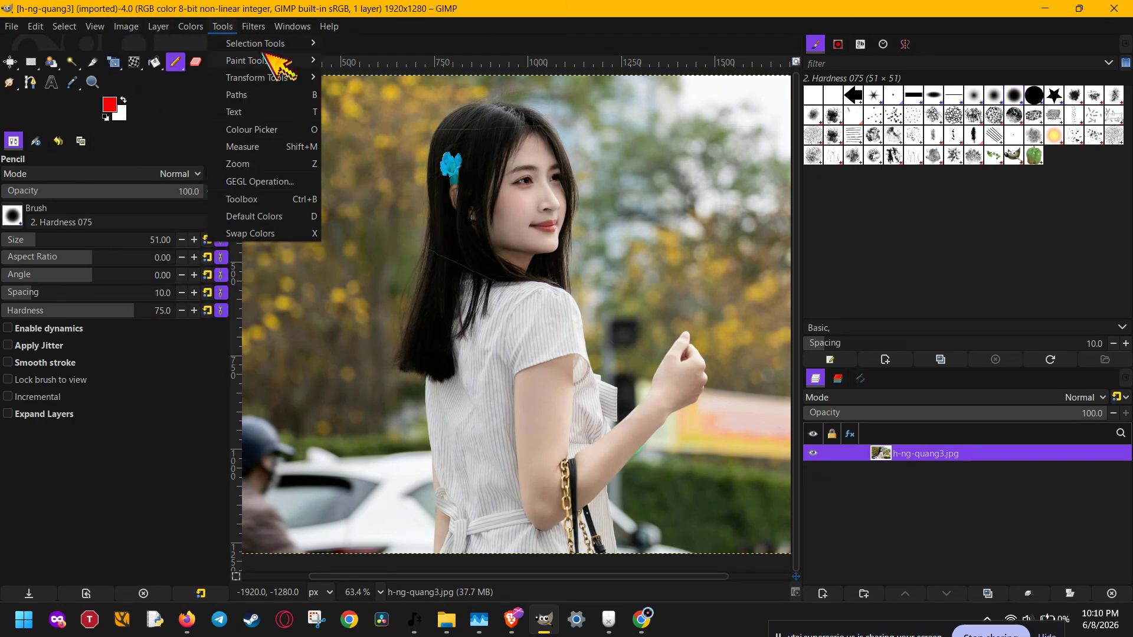
mouse_move(298, 58)
mouse_move(313, 80)
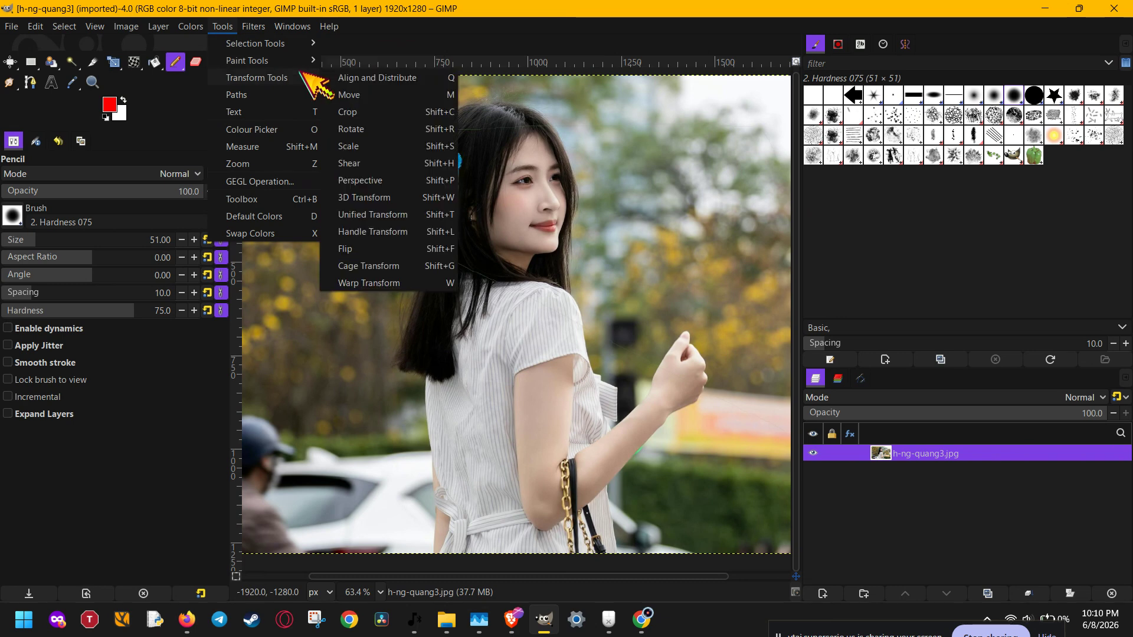
click(382, 129)
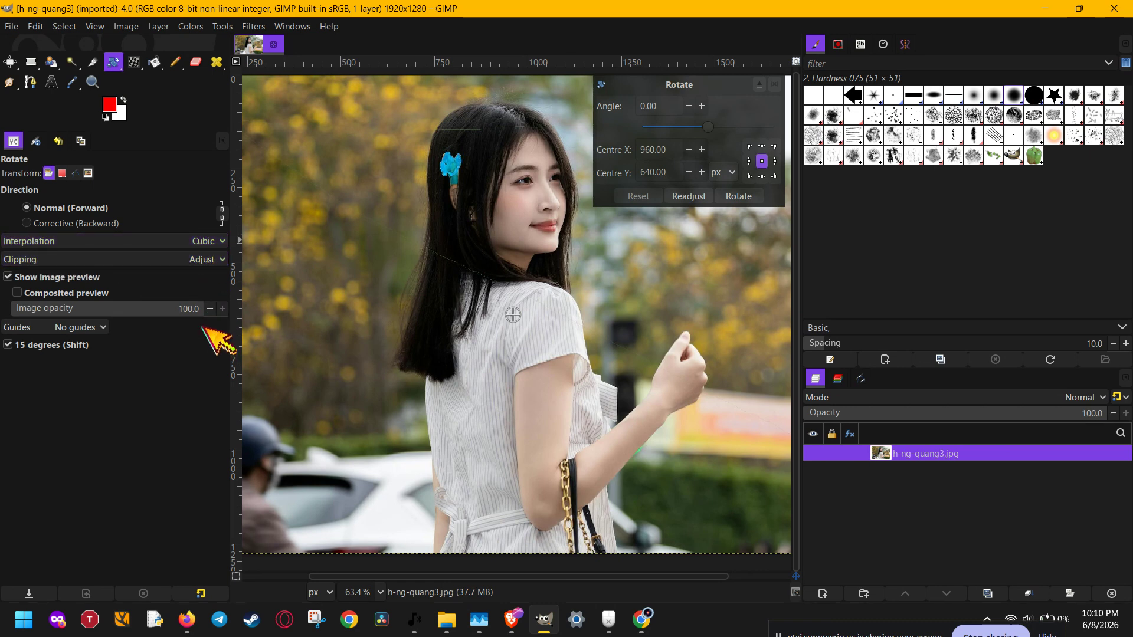
click(207, 241)
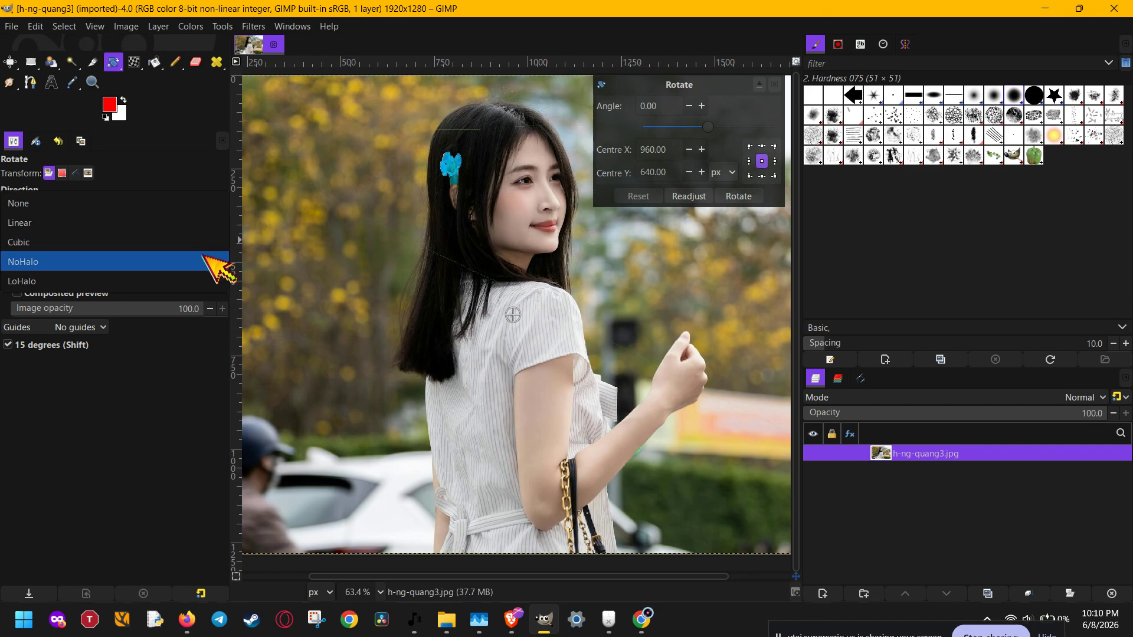
click(206, 255)
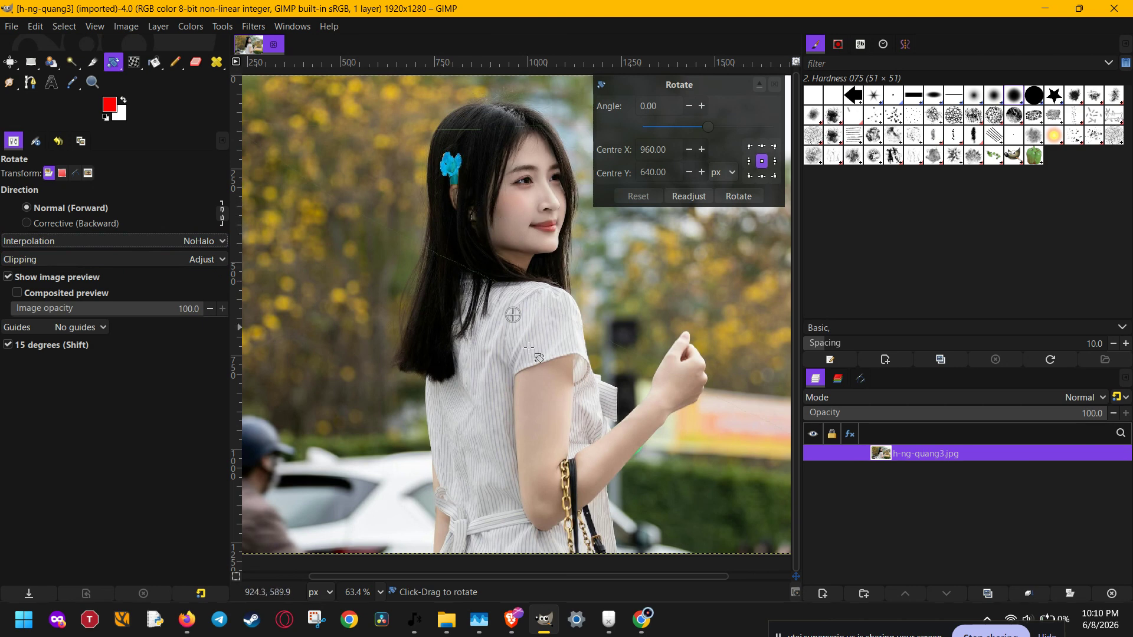
Try rotating the layer about its centre by angles of 3.27, 18.27 and -11.73 degrees, and reset the angle
scroll(550, 361, down, 2)
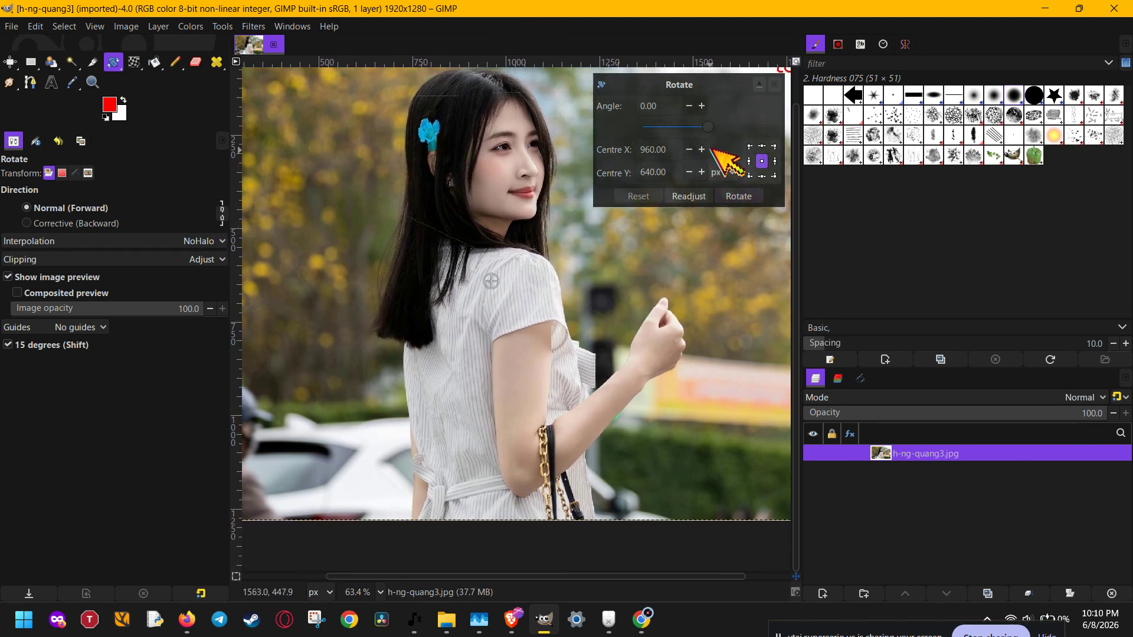
mouse_move(707, 127)
mouse_down()
mouse_move(685, 125)
mouse_move(710, 131)
mouse_up()
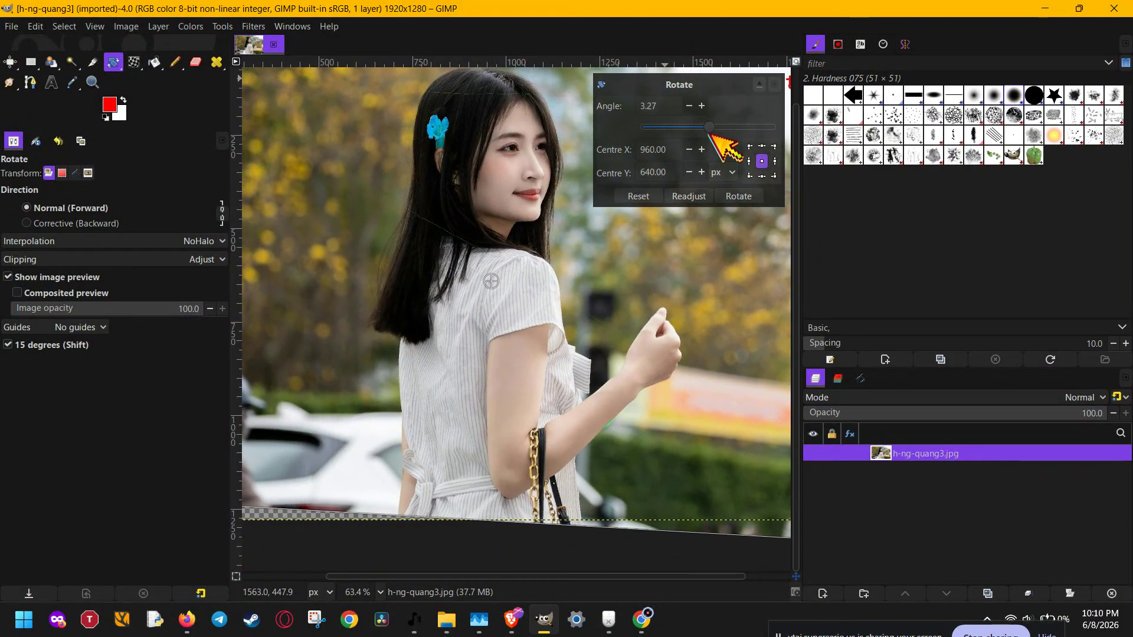
scroll(708, 128, up, 1)
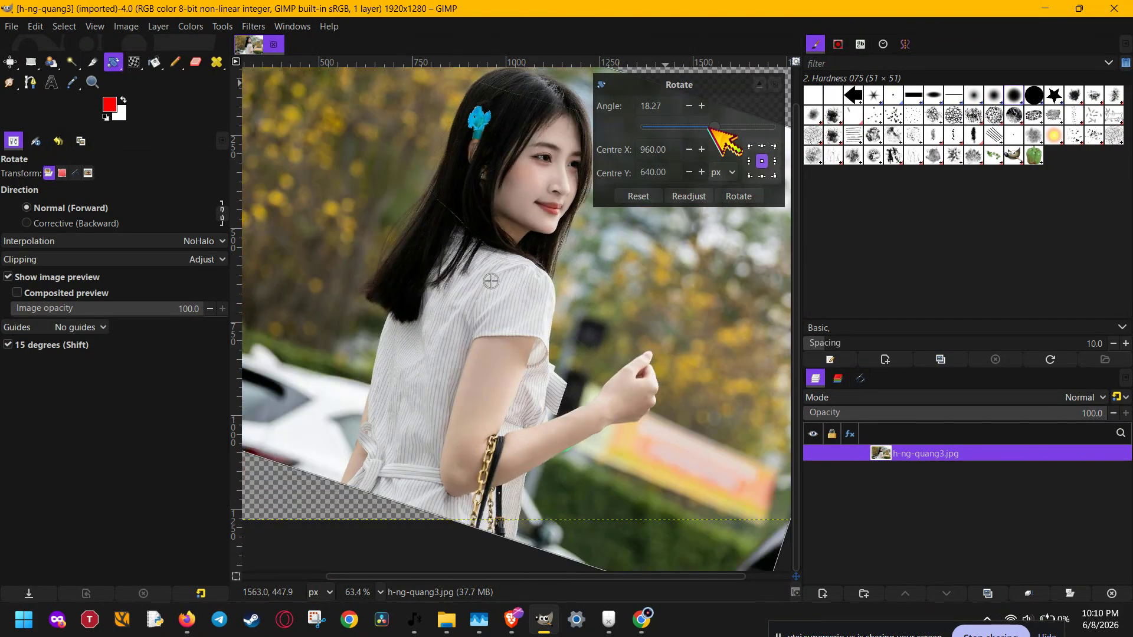
scroll(708, 128, down, 1)
scroll(708, 128, down, 1)
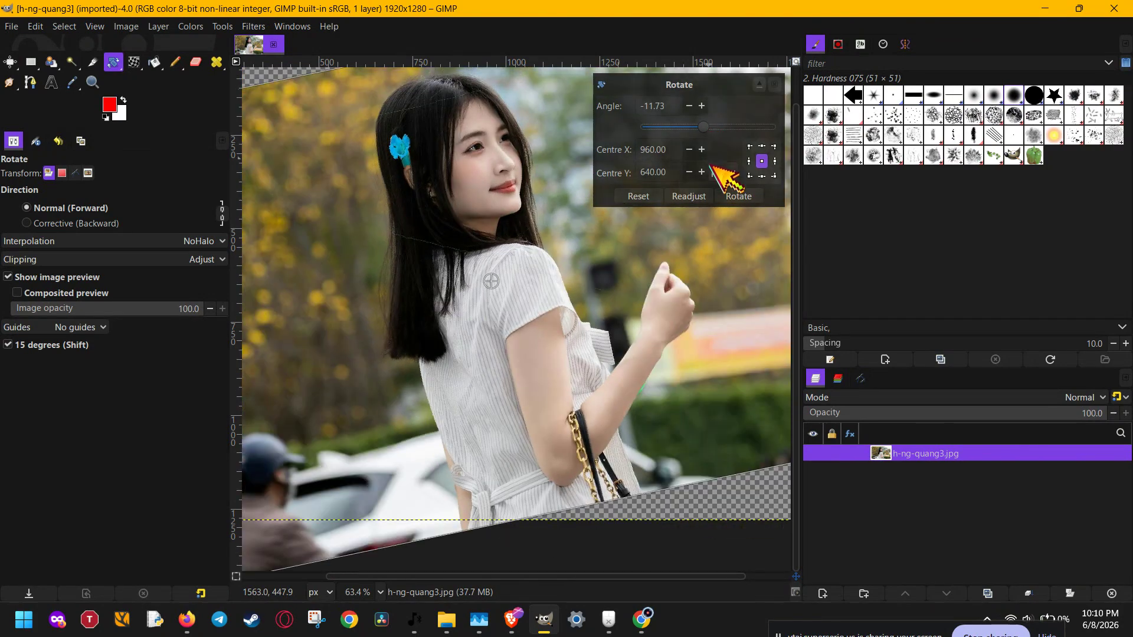
click(654, 197)
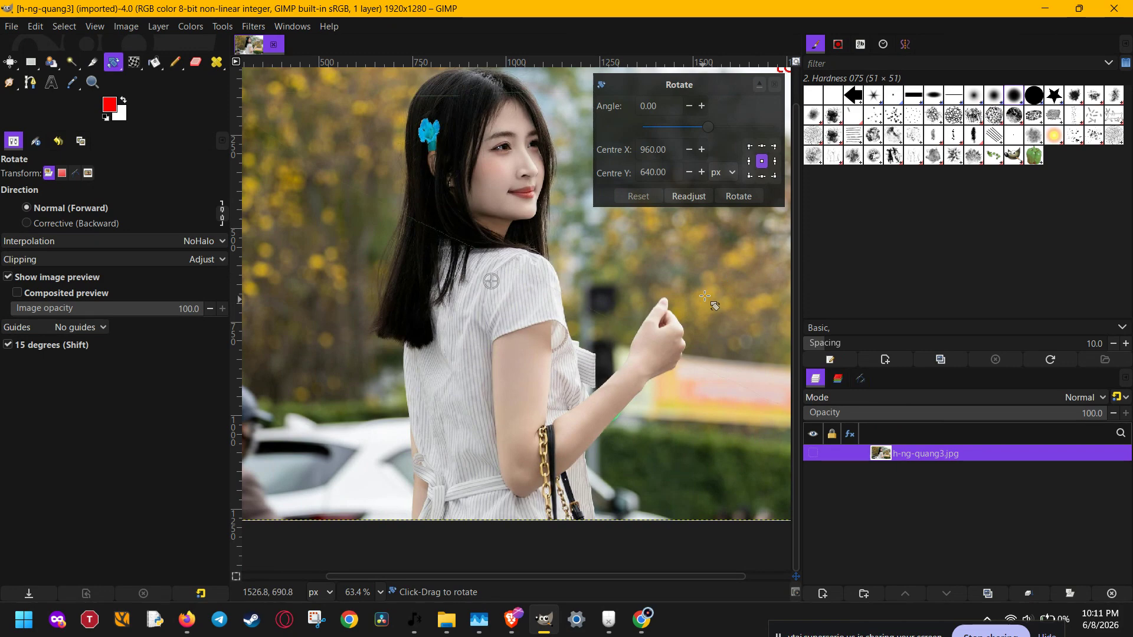
mouse_move(710, 298)
mouse_down()
mouse_move(708, 319)
mouse_move(711, 291)
mouse_up()
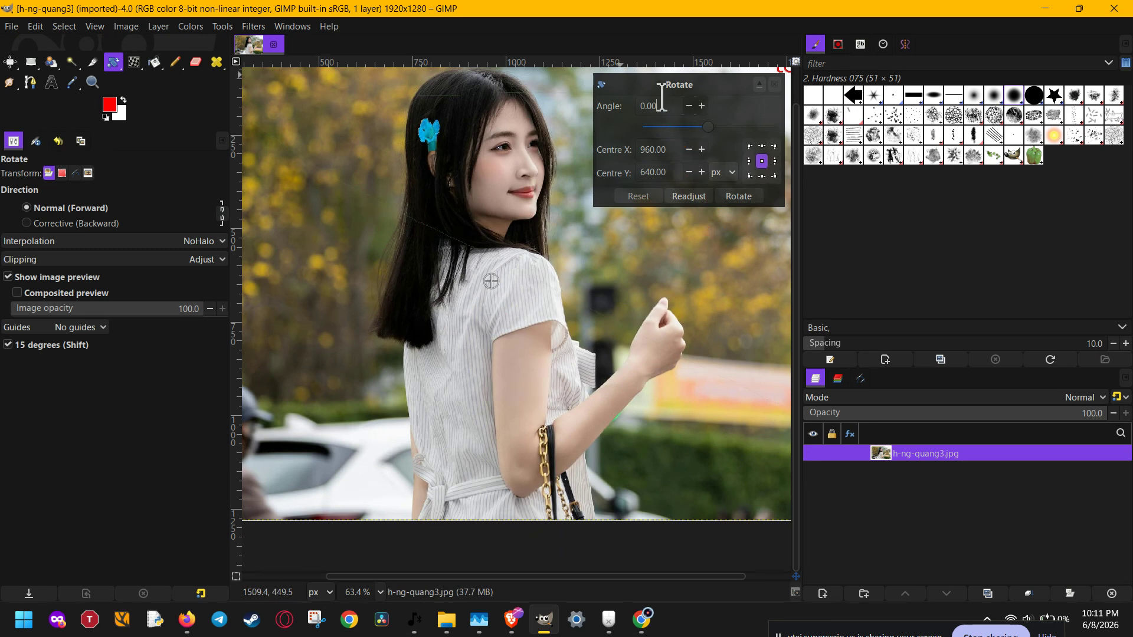
click(737, 196)
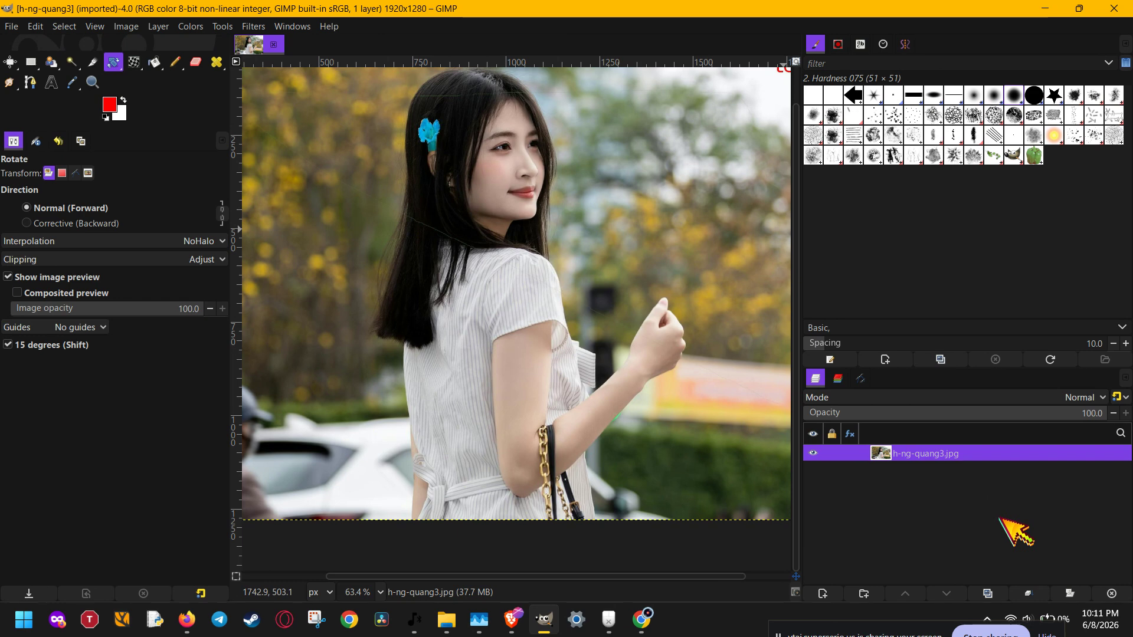
Activate Unified Transform on the photo layer, reset a trial move, and shift the pivot sideways from the centre to the woman's hair
key(shift+t)
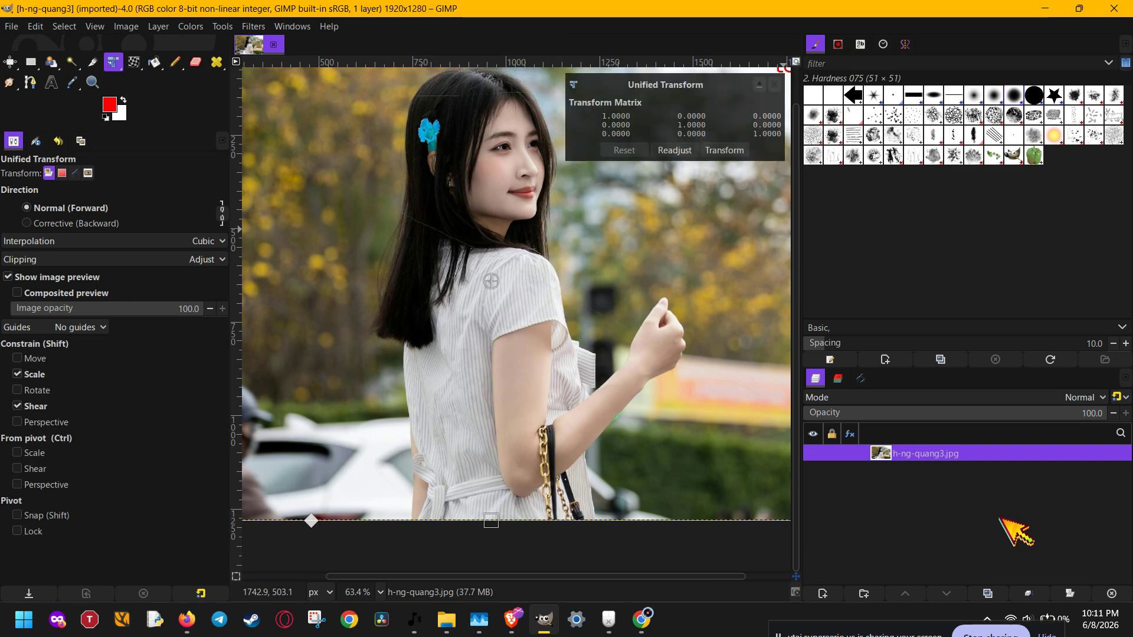
drag(686, 309, 661, 252)
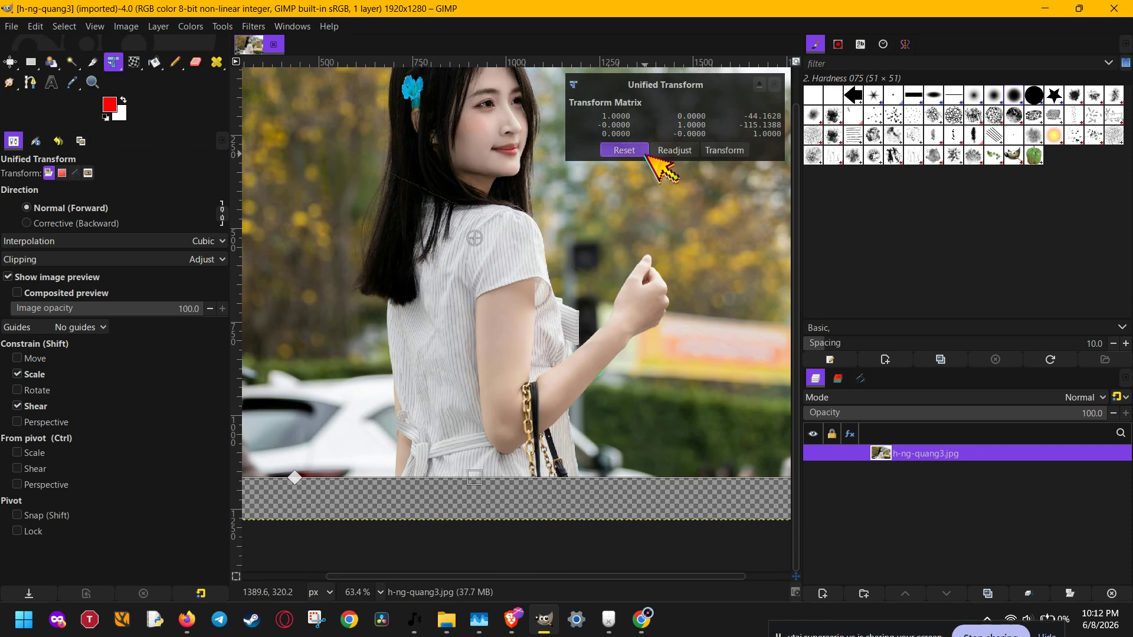
click(647, 152)
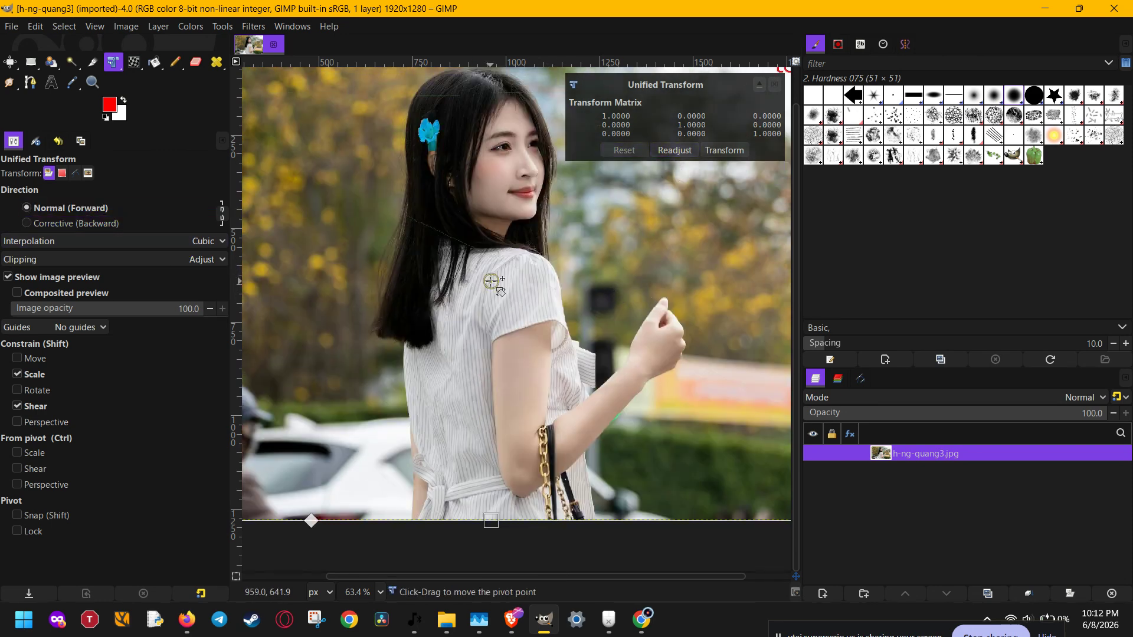
drag(491, 281, 426, 281)
Try moving the layer slightly and shearing it horizontally along its lower edge, undoing each change
mouse_move(596, 290)
mouse_down()
mouse_move(593, 304)
mouse_move(597, 283)
mouse_up()
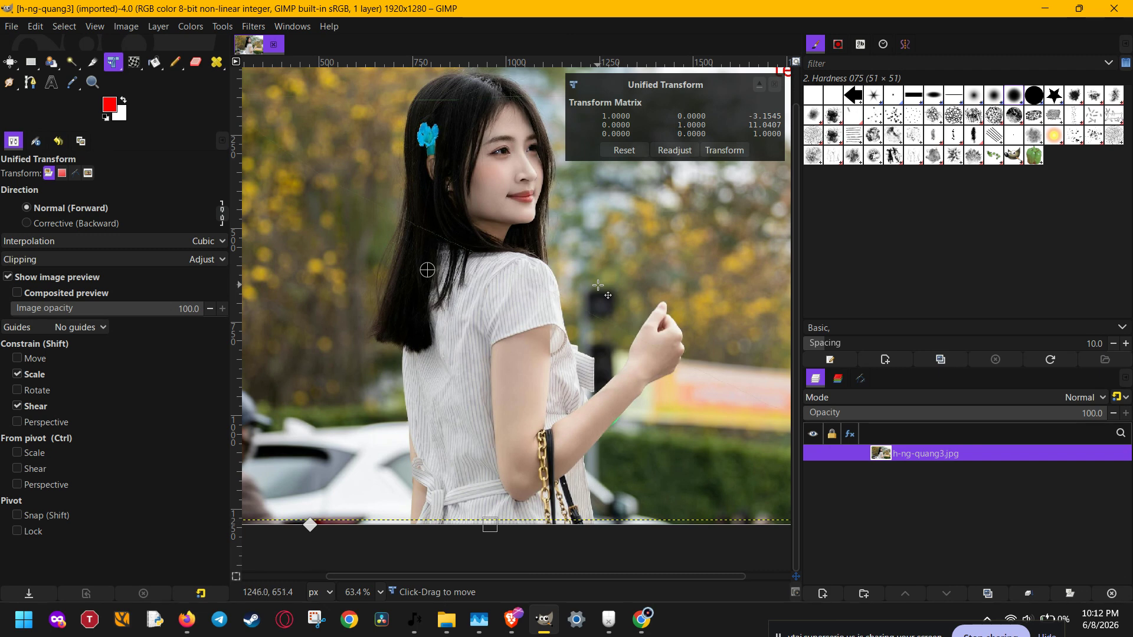
scroll(599, 289, down, 2)
key(ctrl+z)
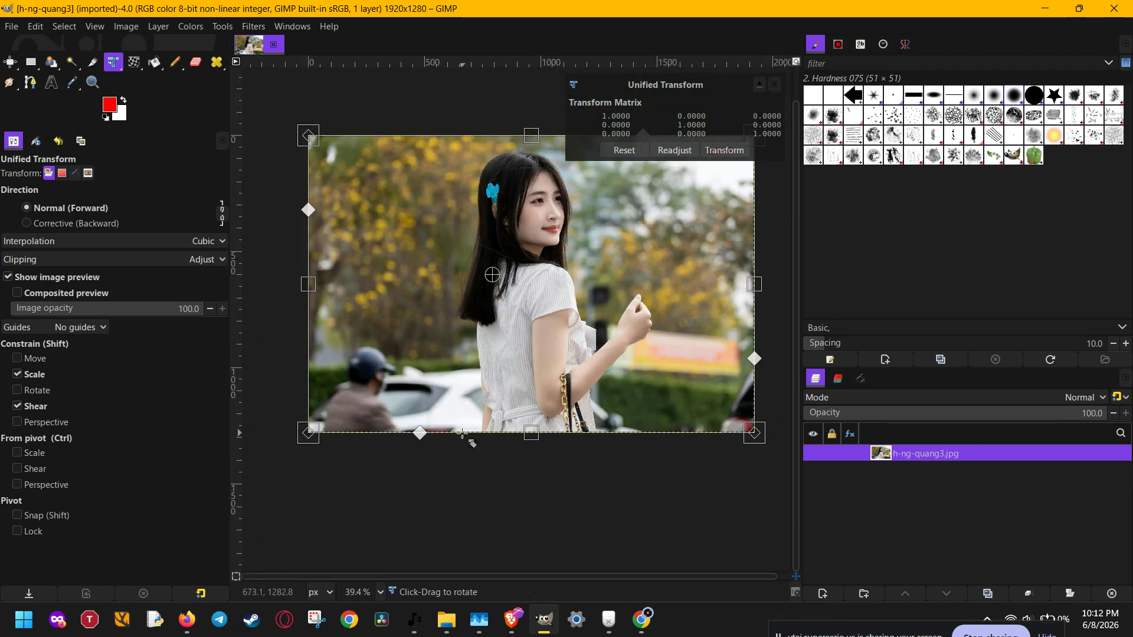
drag(413, 434, 438, 436)
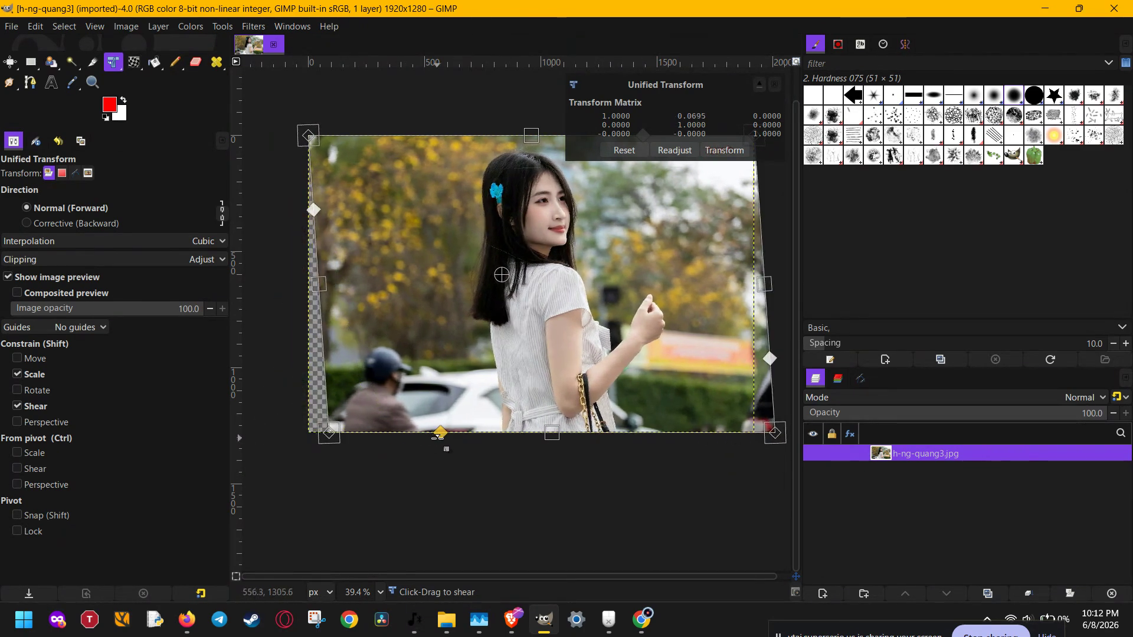
key(ctrl+z)
Scale the layer to about 99.4% of its width with the edge and corner handles, and rotate it slightly clockwise
mouse_move(531, 437)
mouse_down()
mouse_move(529, 460)
mouse_move(537, 431)
mouse_up()
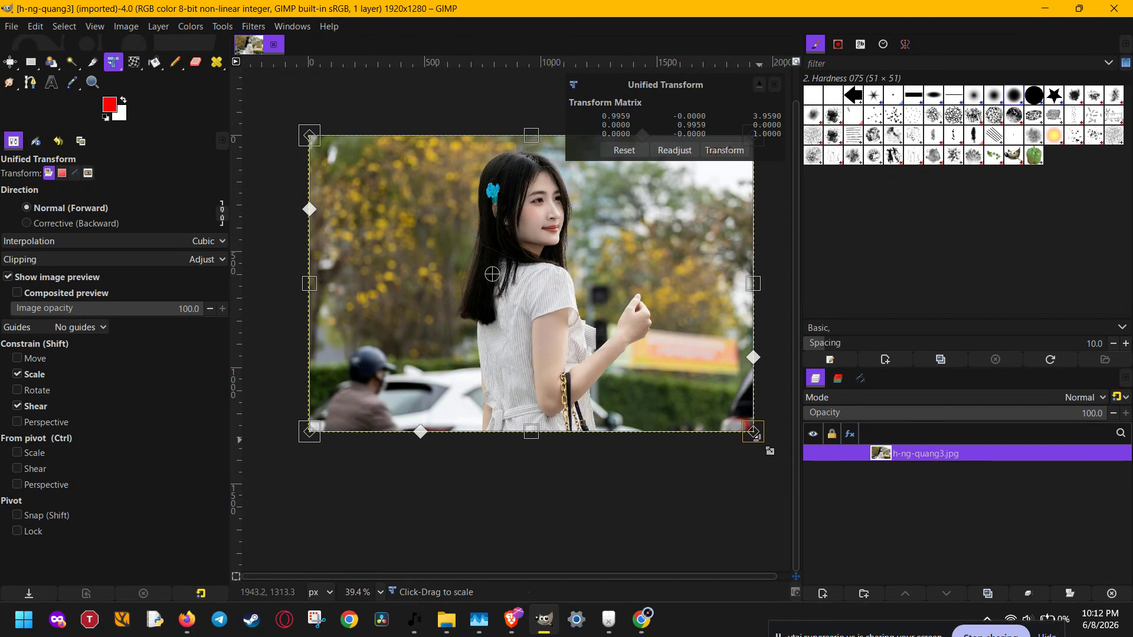
mouse_move(756, 436)
mouse_down()
mouse_move(764, 448)
mouse_move(755, 430)
mouse_move(717, 450)
mouse_move(751, 445)
mouse_move(754, 430)
mouse_up()
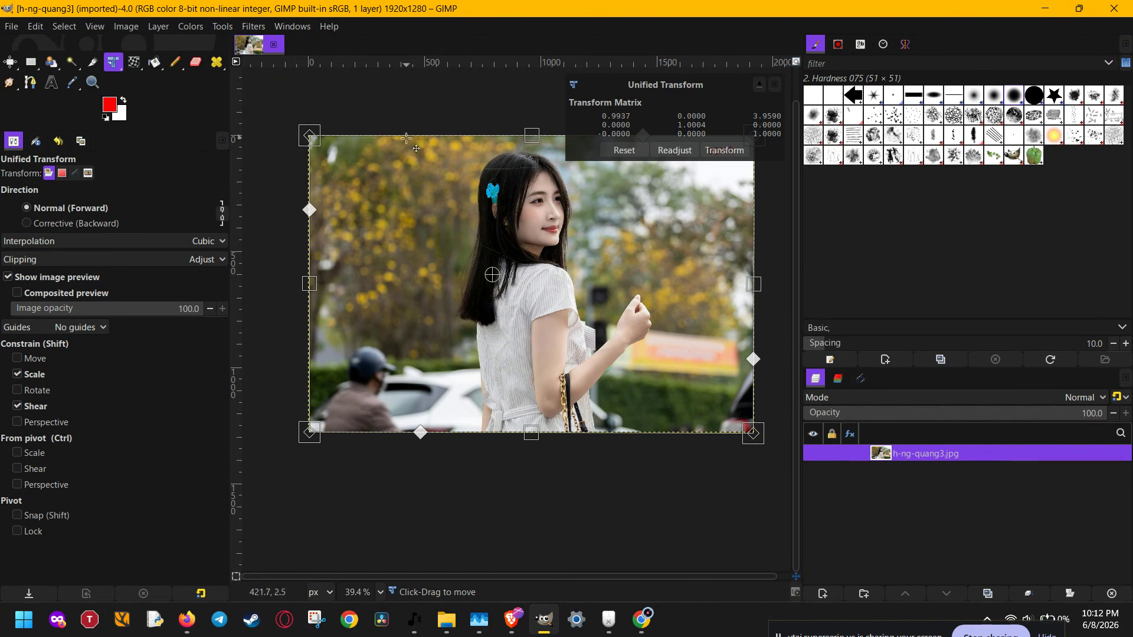
mouse_move(403, 130)
mouse_down()
mouse_move(457, 110)
mouse_move(406, 120)
mouse_up()
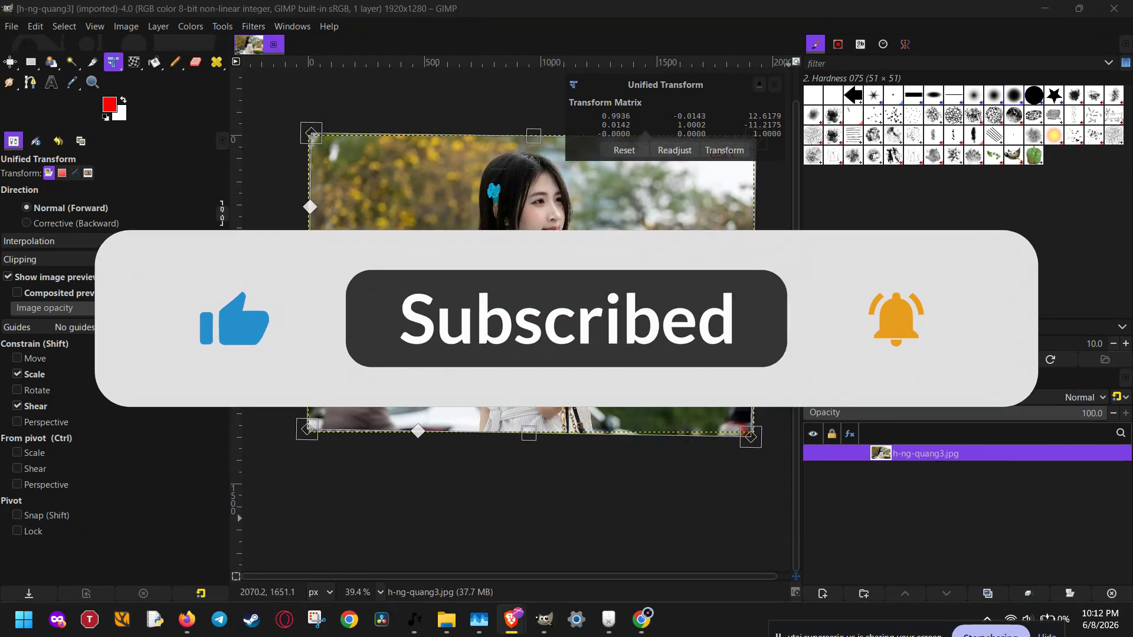